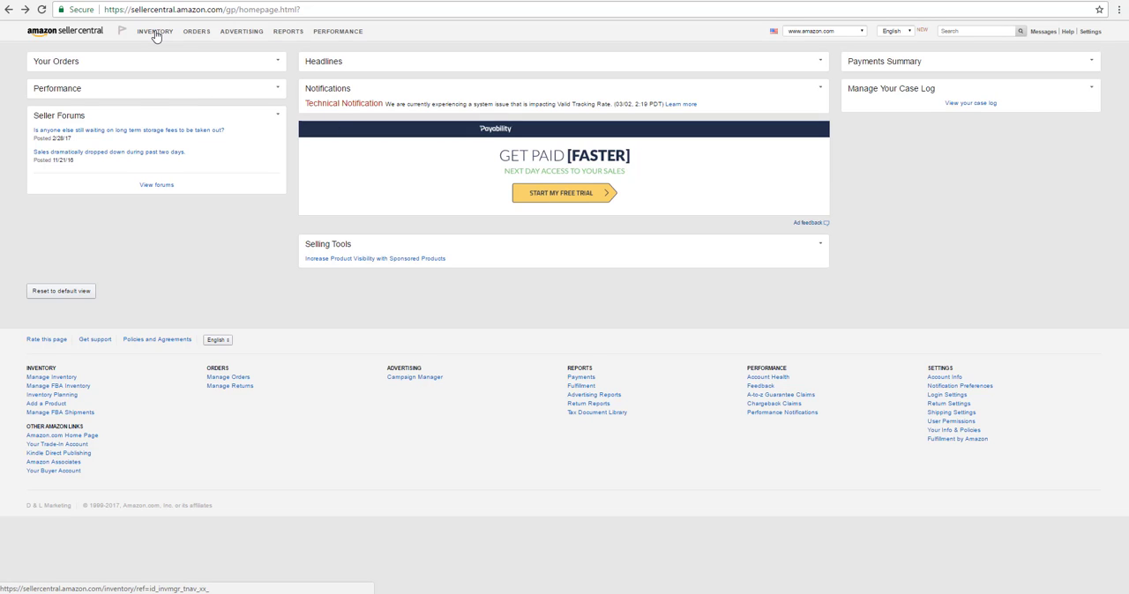
Search Amazon's catalog for product B002SBB0SU under Add a Product and start an offer for it
mouse_move(154, 34)
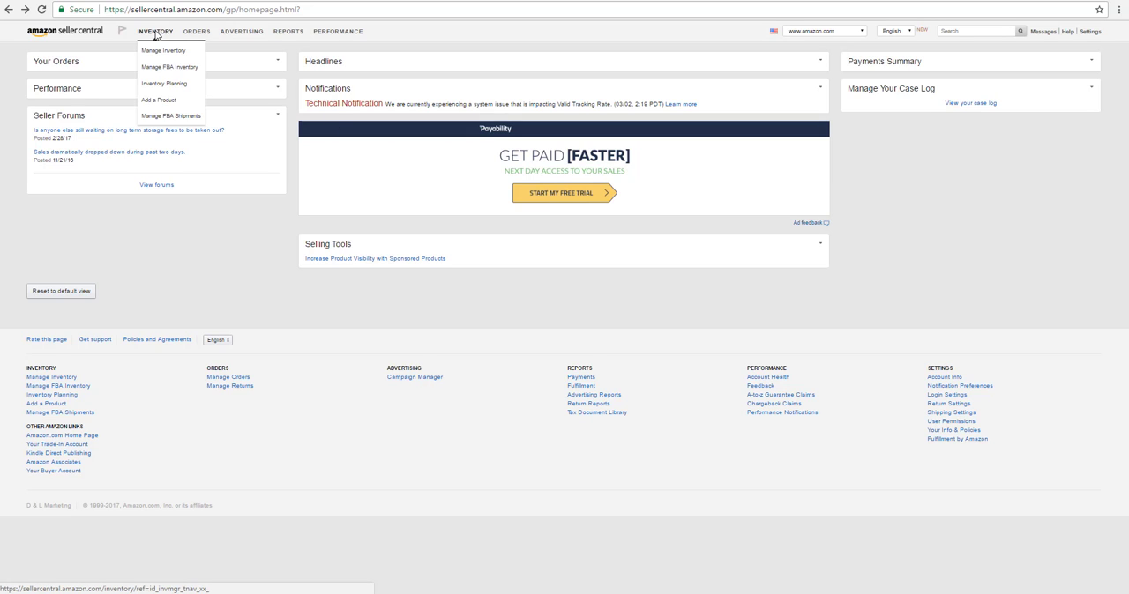
left_click(161, 107)
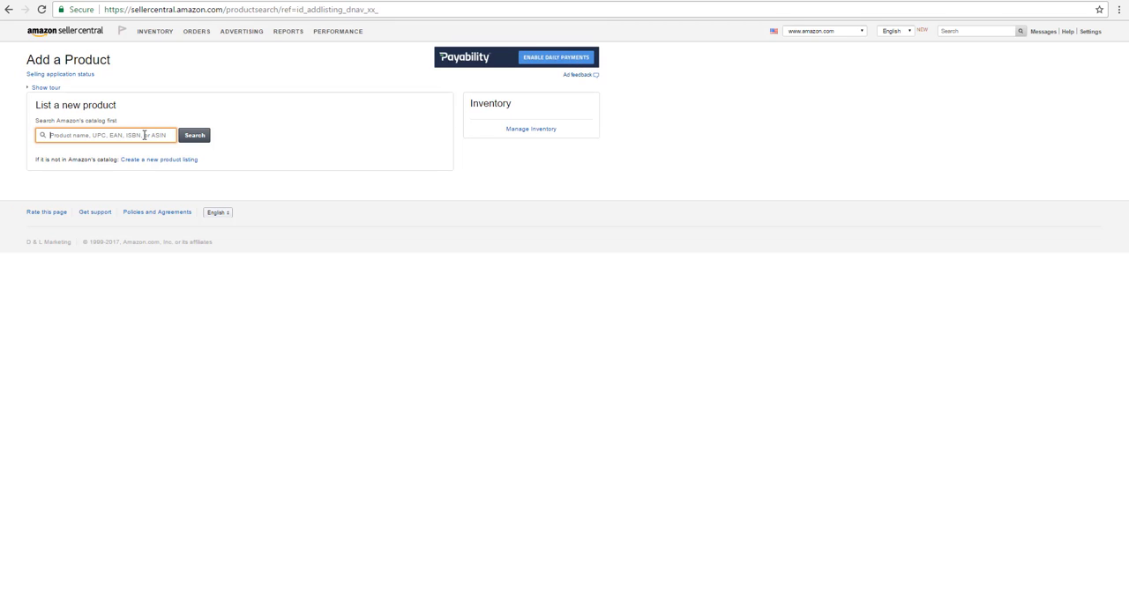
type("B002SBB0SU")
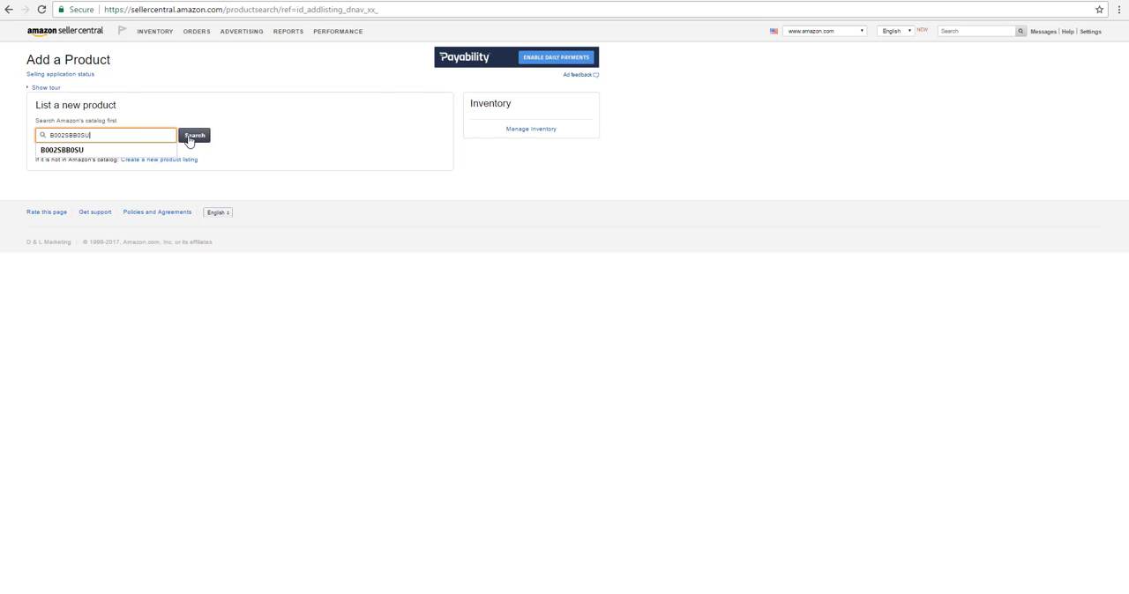
left_click(188, 138)
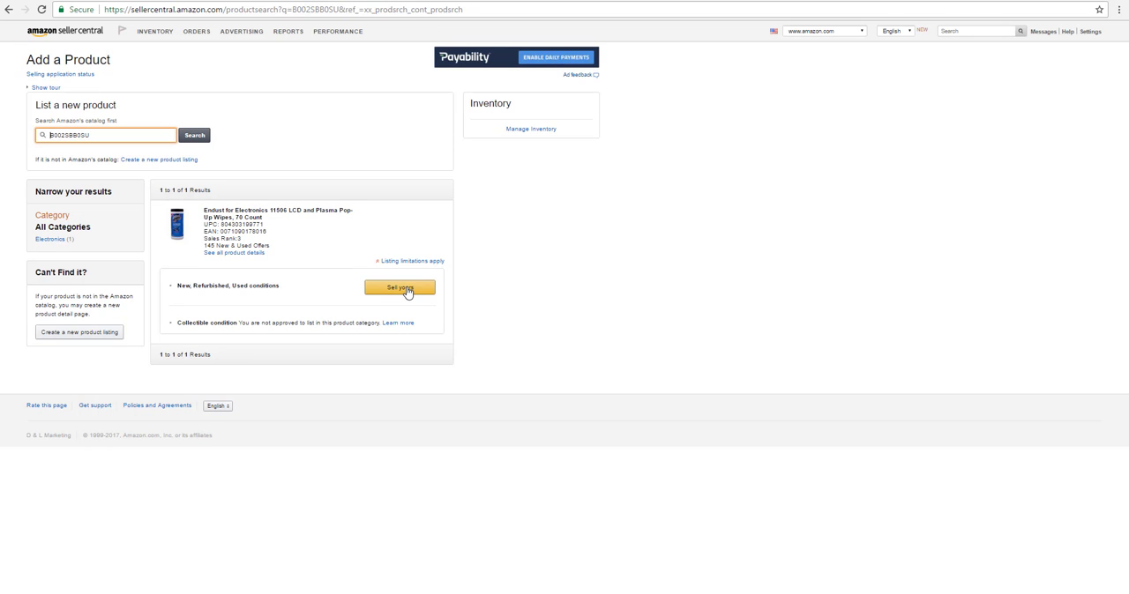
left_click(414, 290)
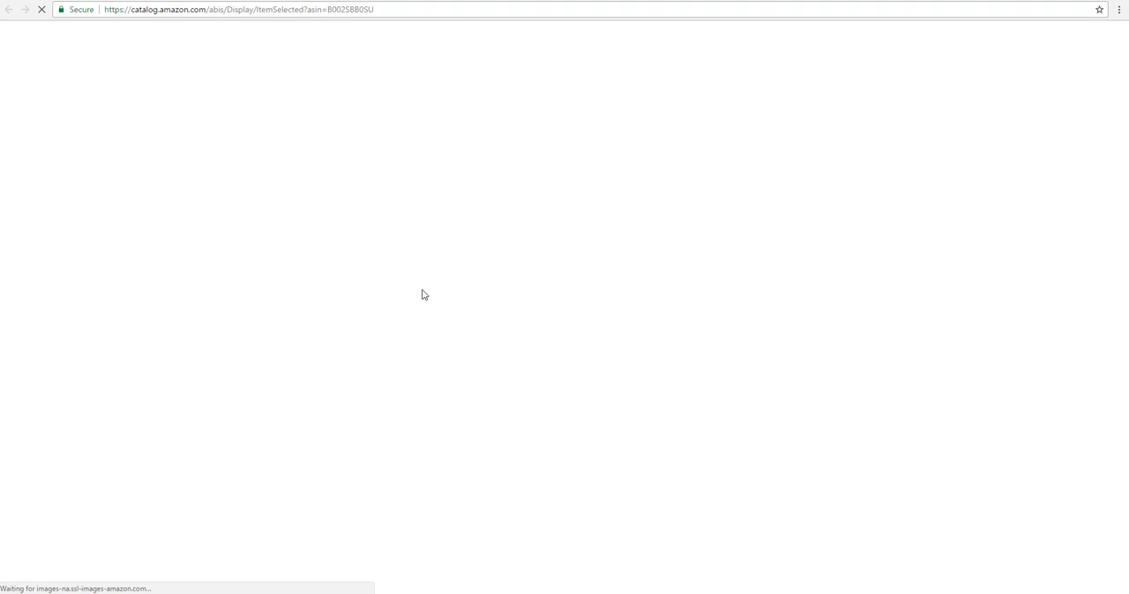
mouse_move(423, 295)
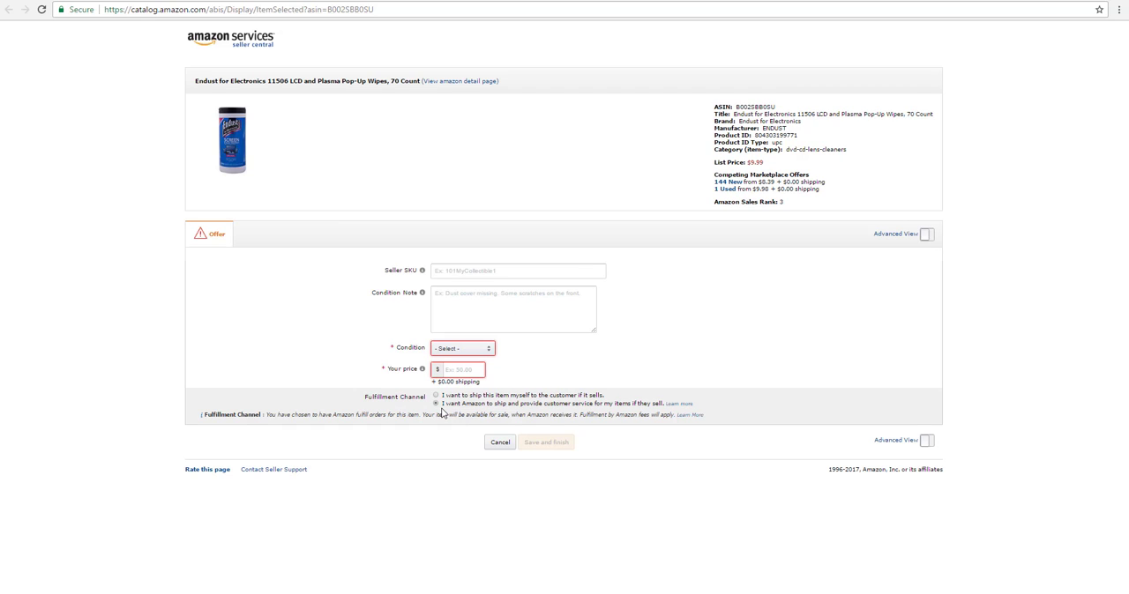
List the wipes as New at the matched low price of $8.39, saving the offer and its Amazon barcode type
left_click(487, 350)
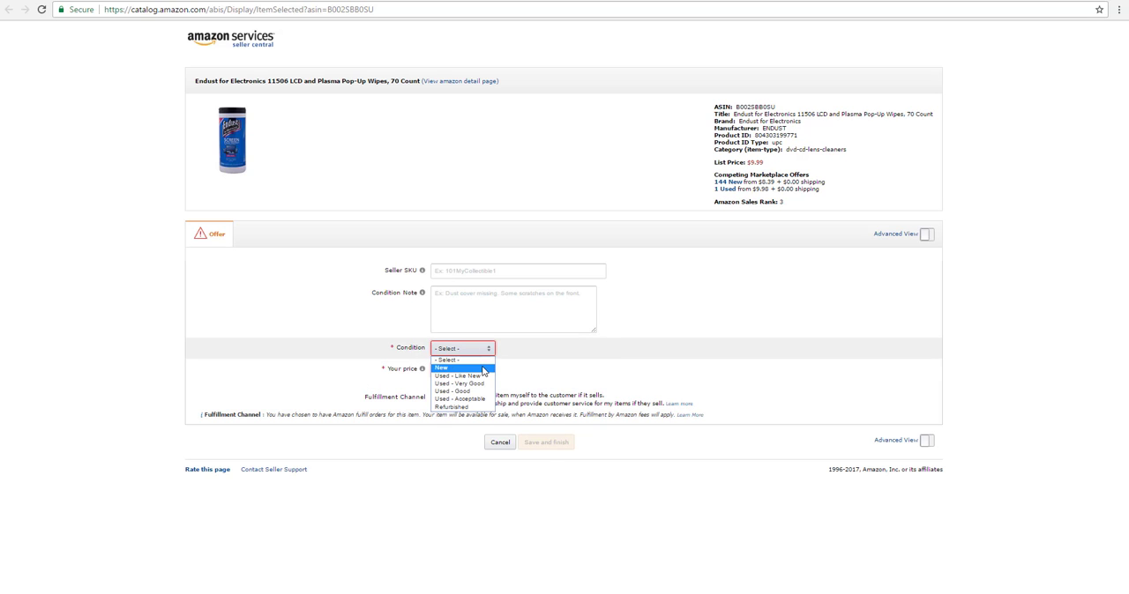
left_click(485, 369)
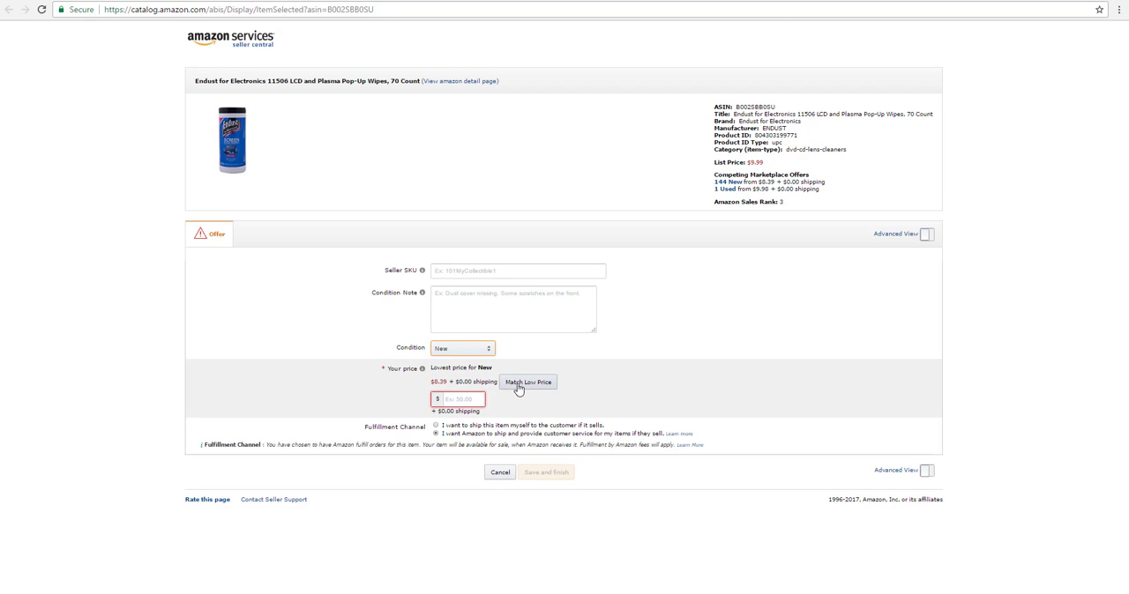
left_click(519, 383)
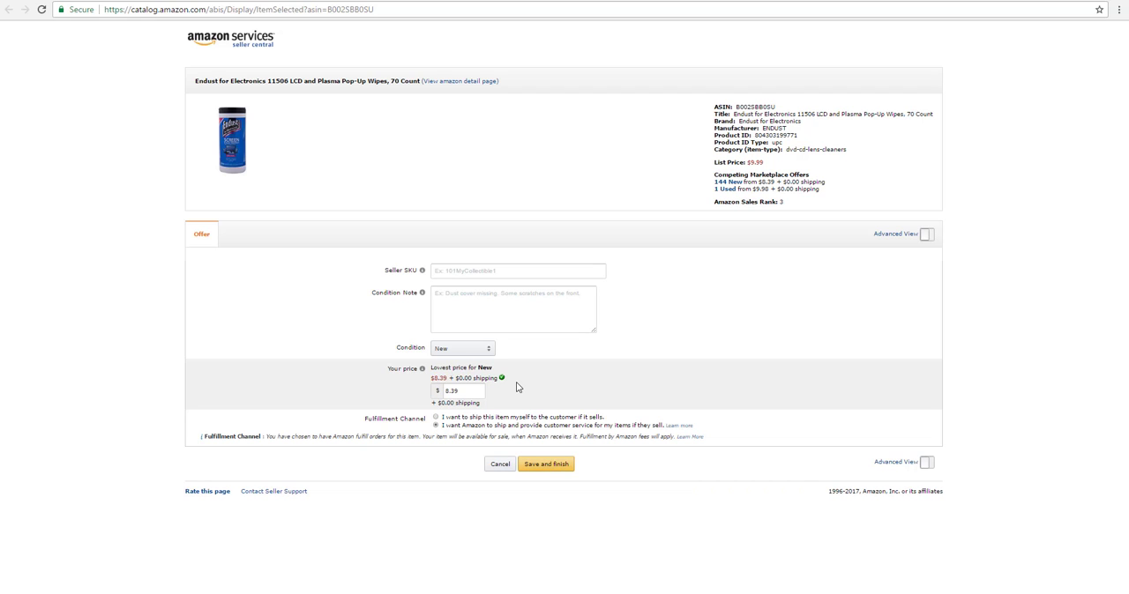
left_click(545, 465)
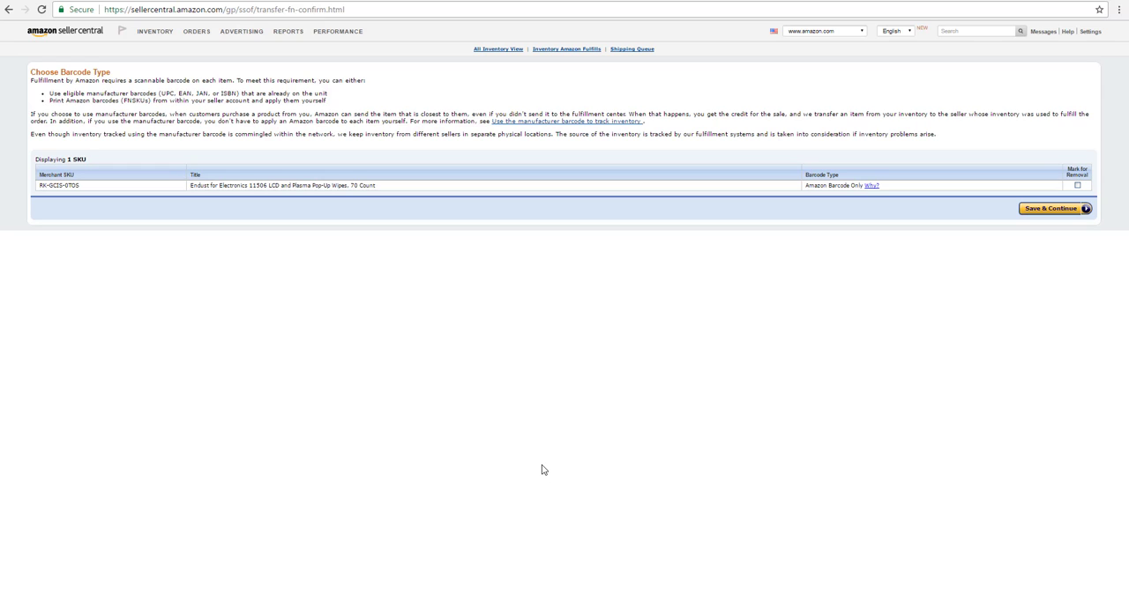
left_click(1045, 212)
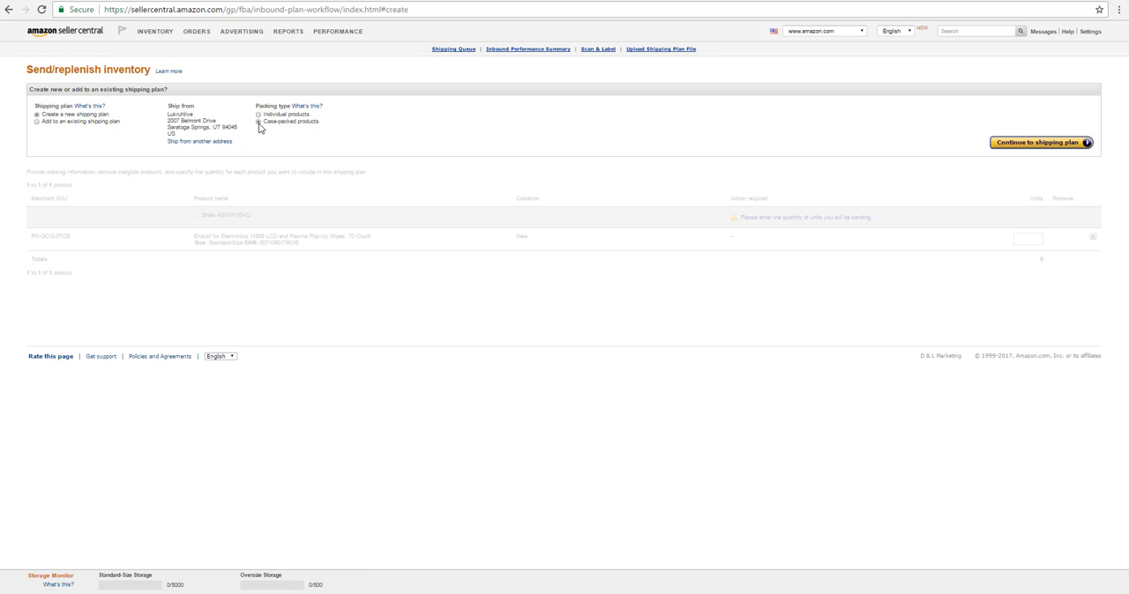
Review the packing type help and continue with a new shipping plan for case-packed products
left_click(314, 108)
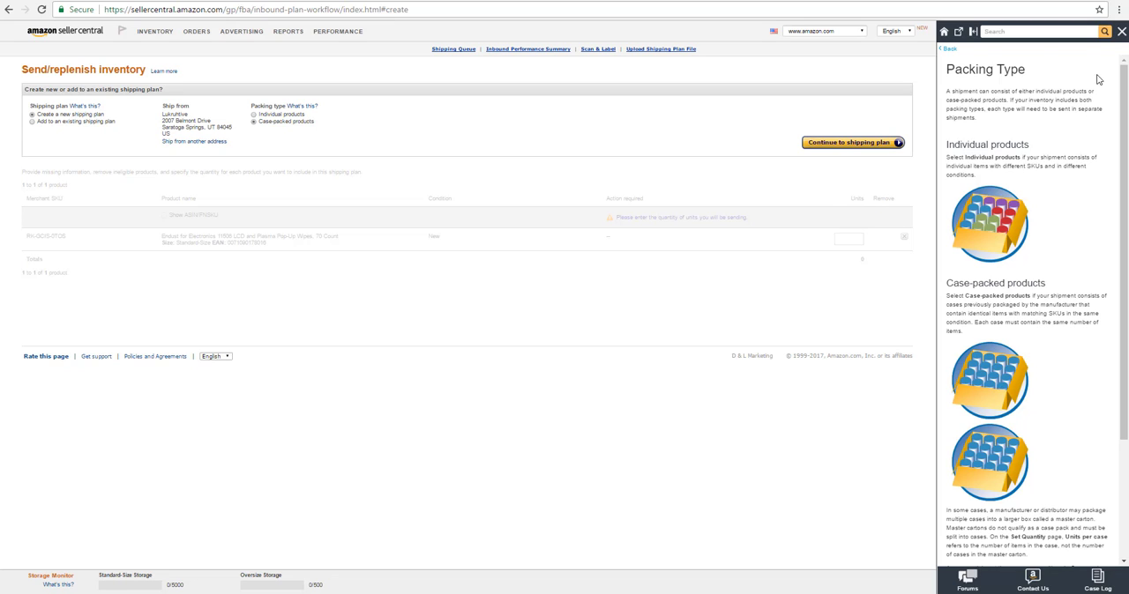
left_click(1121, 32)
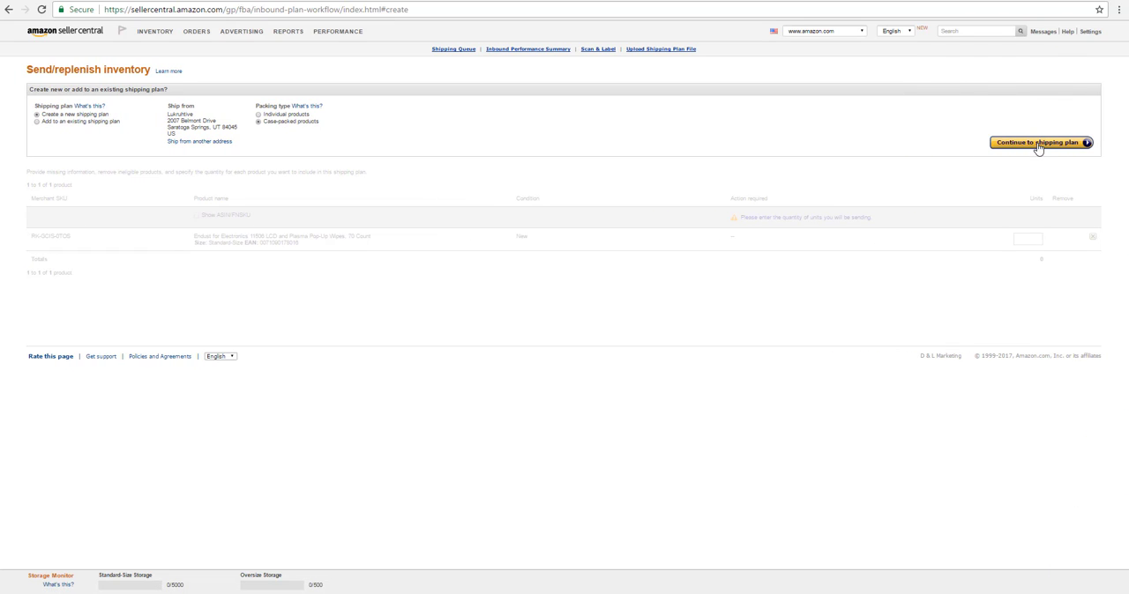
left_click(1038, 143)
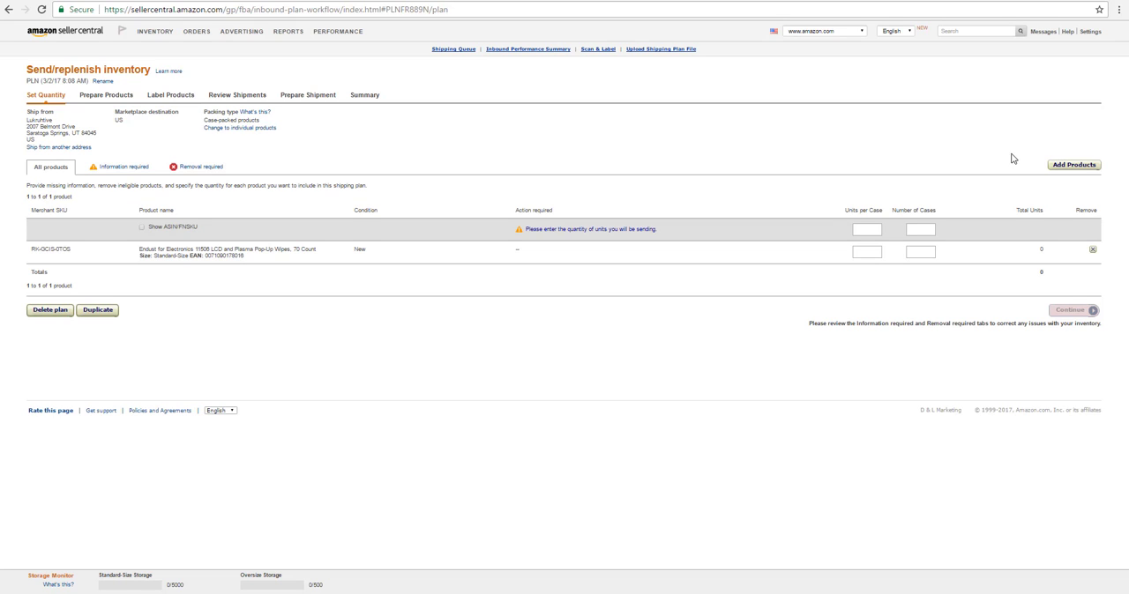
Set the wipes to 3 units per case and 1 case, and continue through product preparation to labeling
left_click(870, 229)
left_click(926, 227)
type("1")
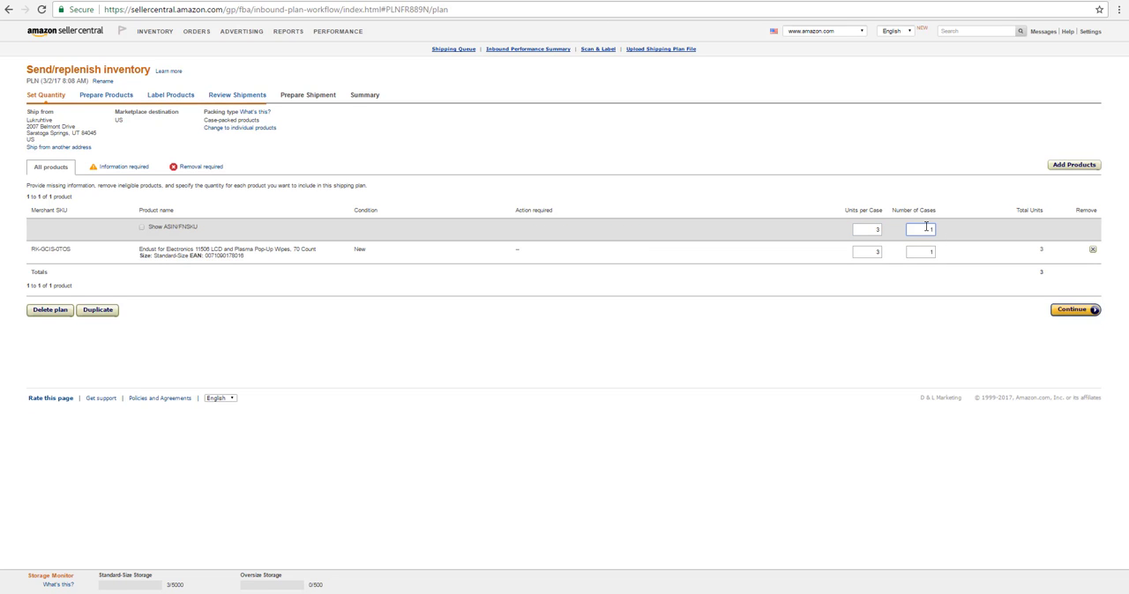
left_click(1071, 310)
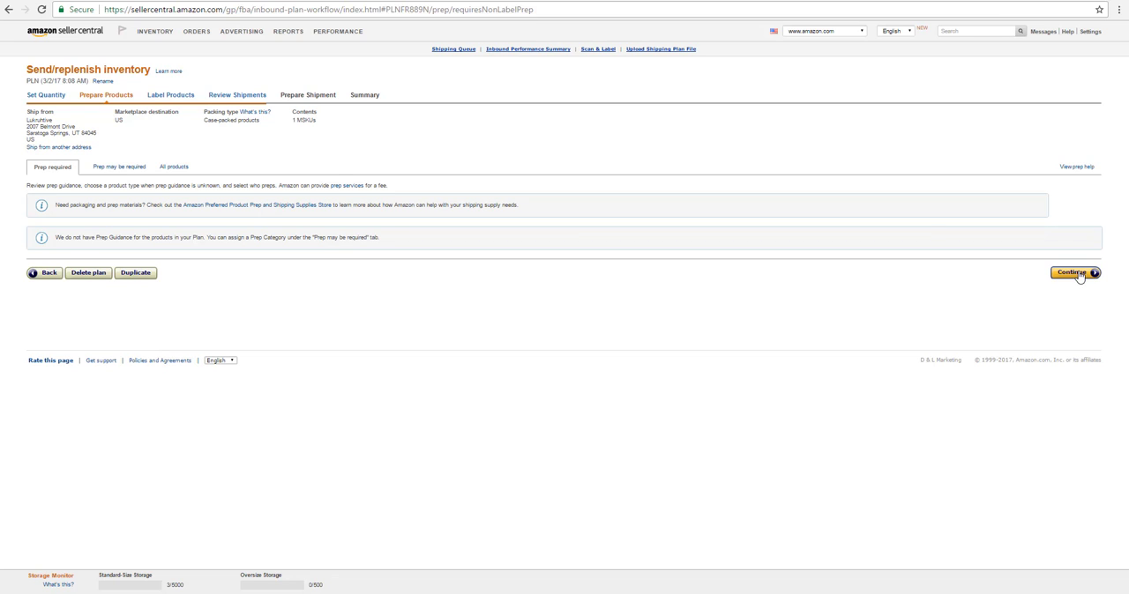
left_click(1076, 274)
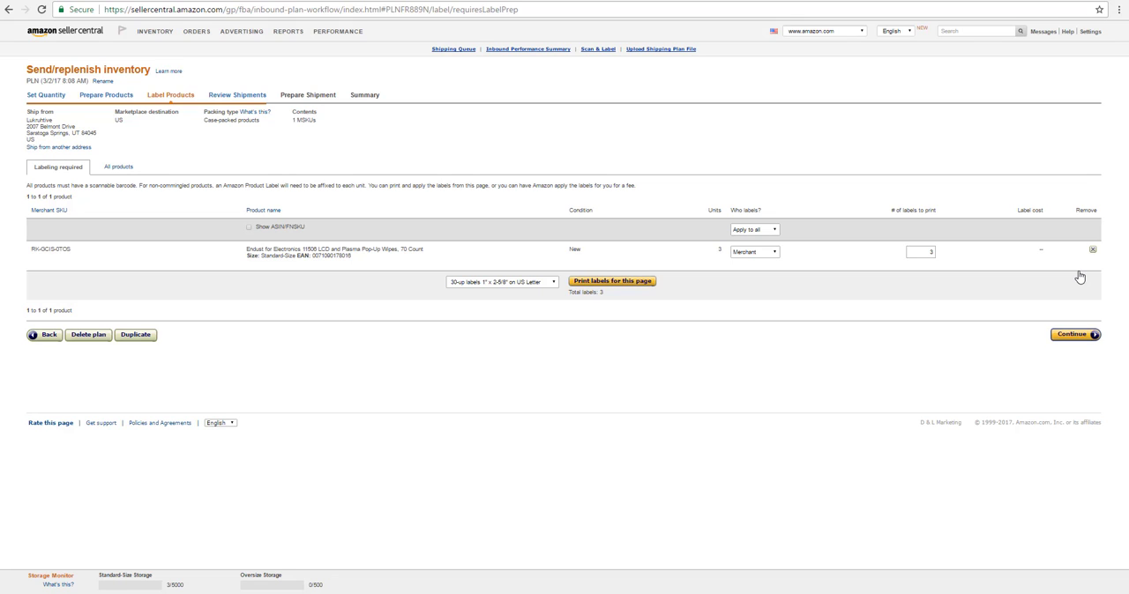
Assign labeling of the wipes to Amazon and save agreement to the prep service's Terms of Service
left_click(760, 259)
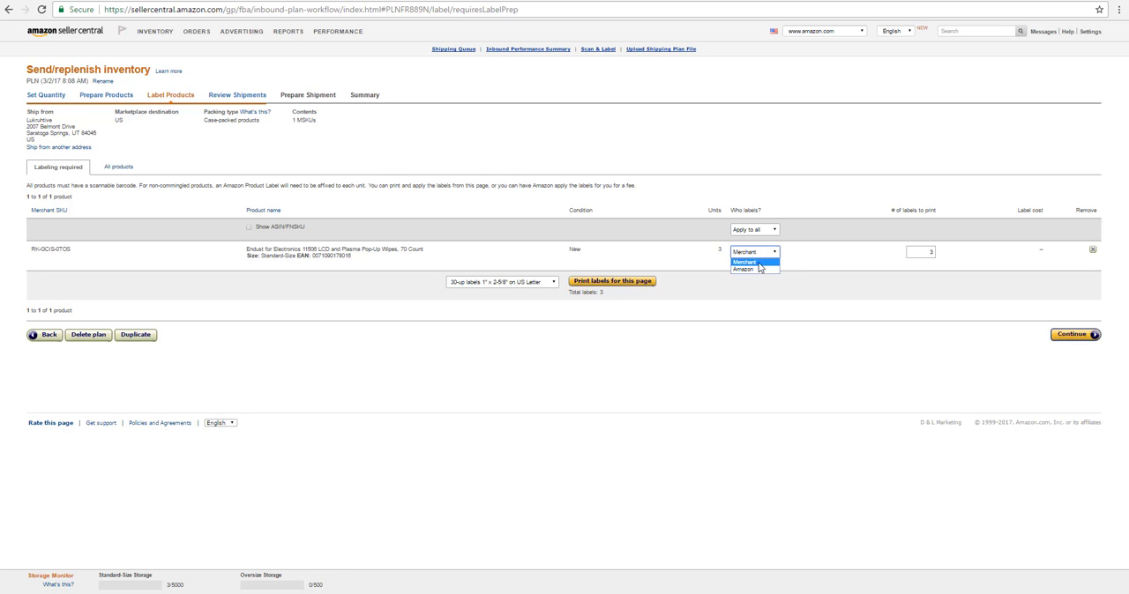
left_click(756, 273)
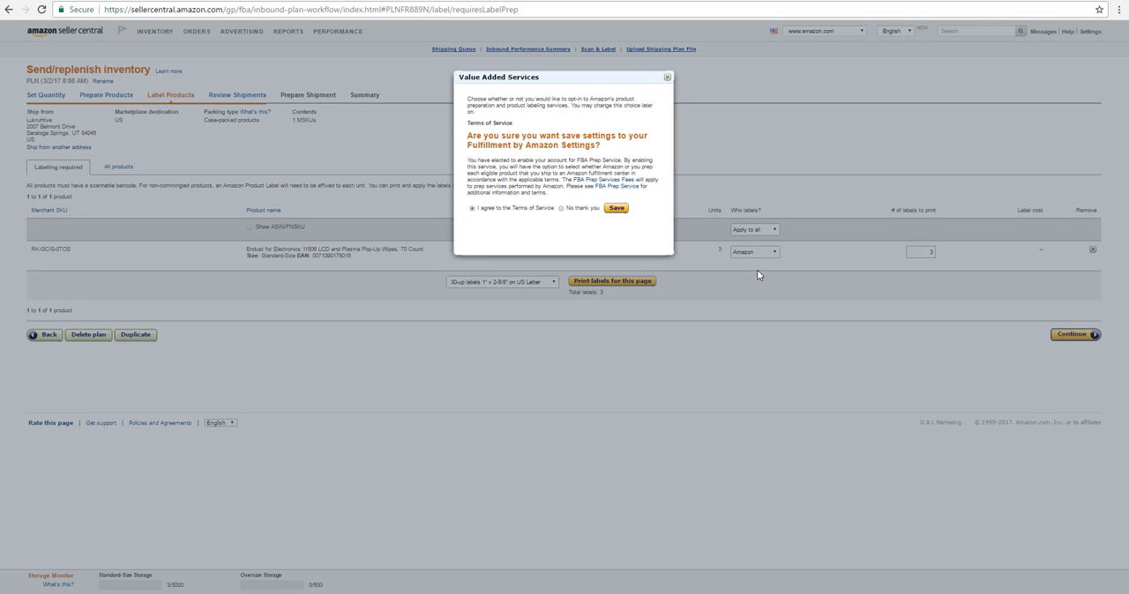
left_click(617, 209)
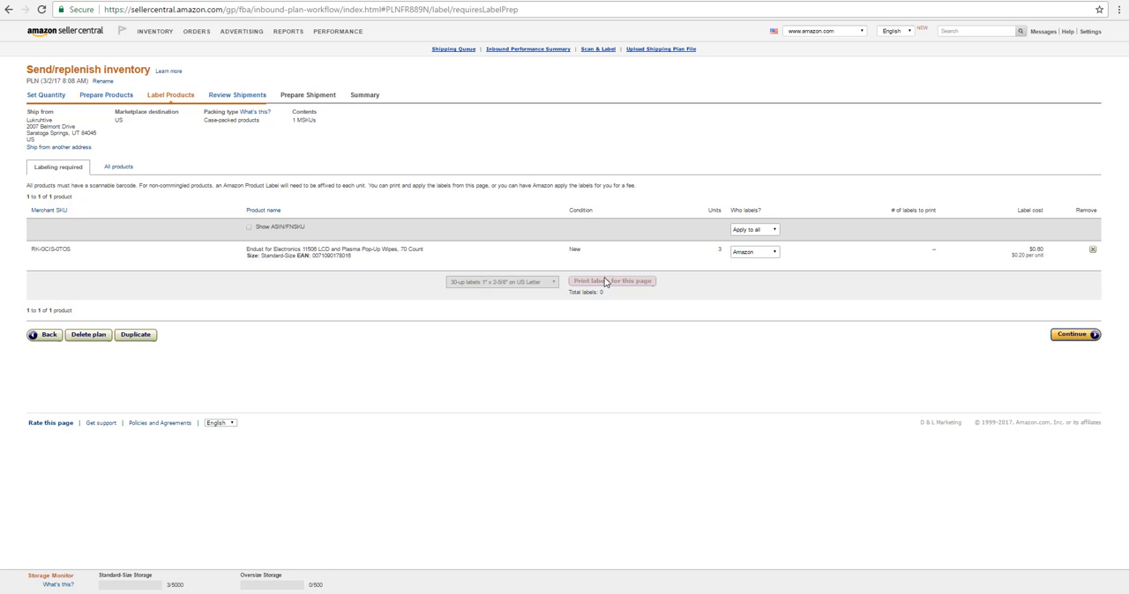
Switch the wipes' labeling to Merchant and return it to Amazon
left_click(769, 253)
left_click(764, 262)
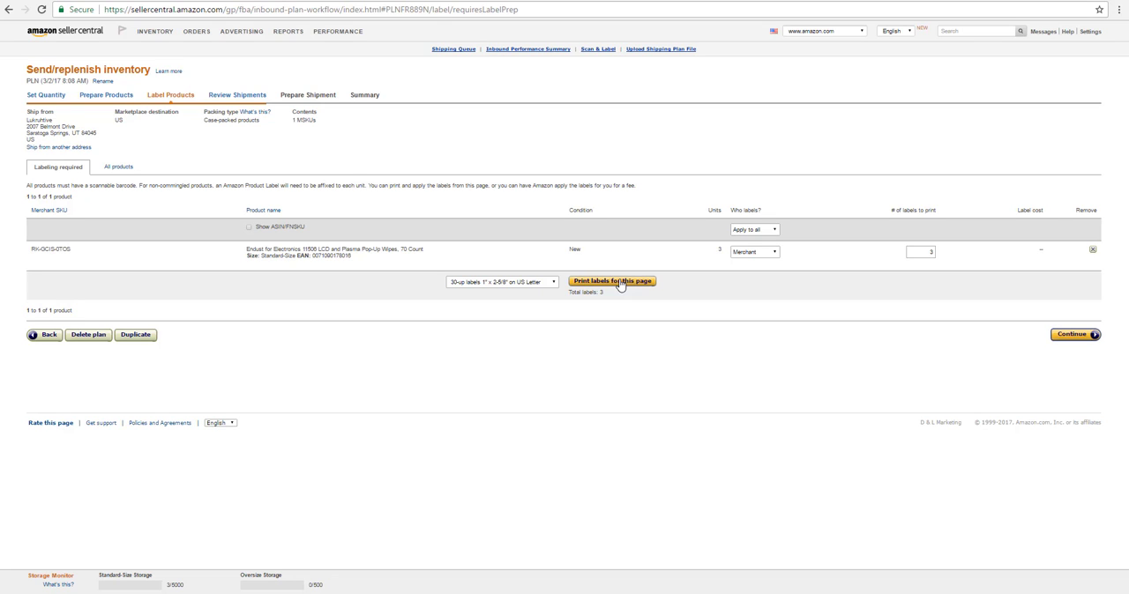
left_click(744, 255)
left_click(741, 270)
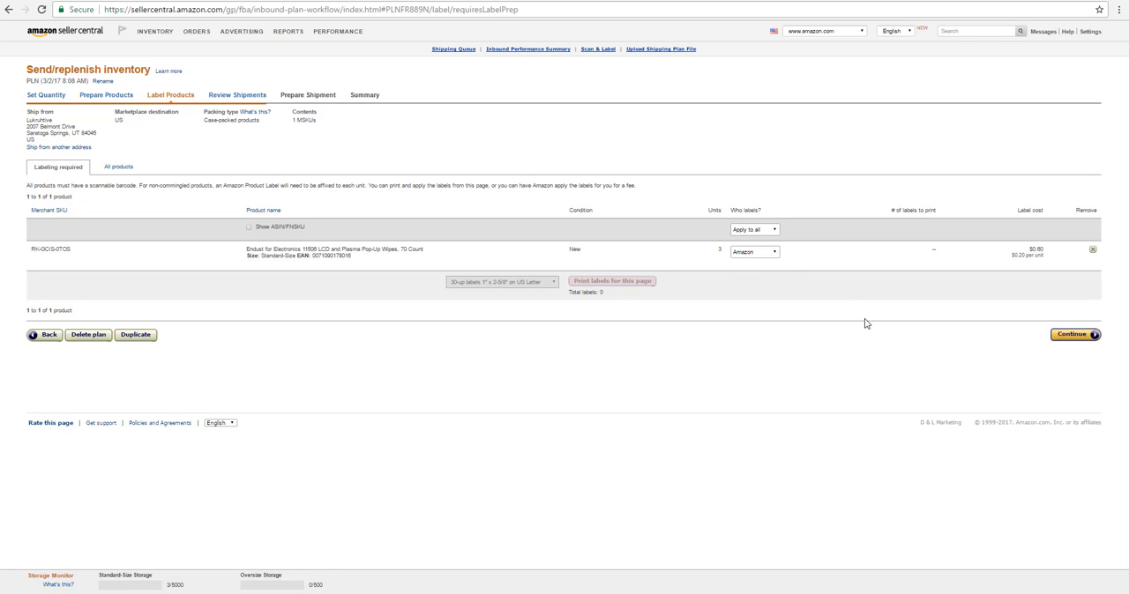
Continue to the shipment review, approve the new shipment and start working on it
left_click(1078, 337)
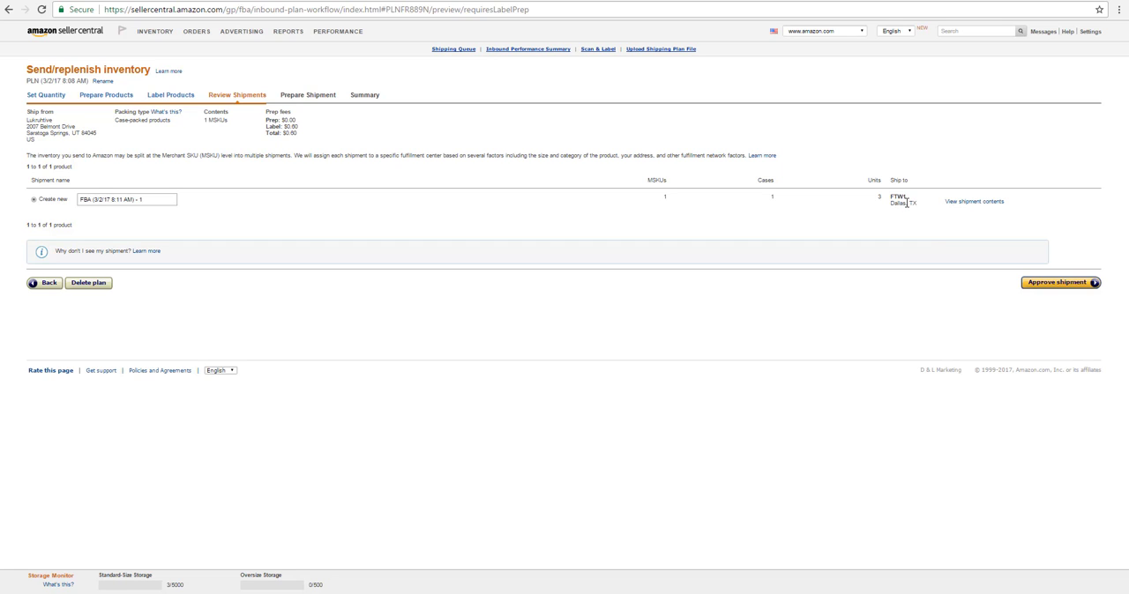
left_click(1039, 286)
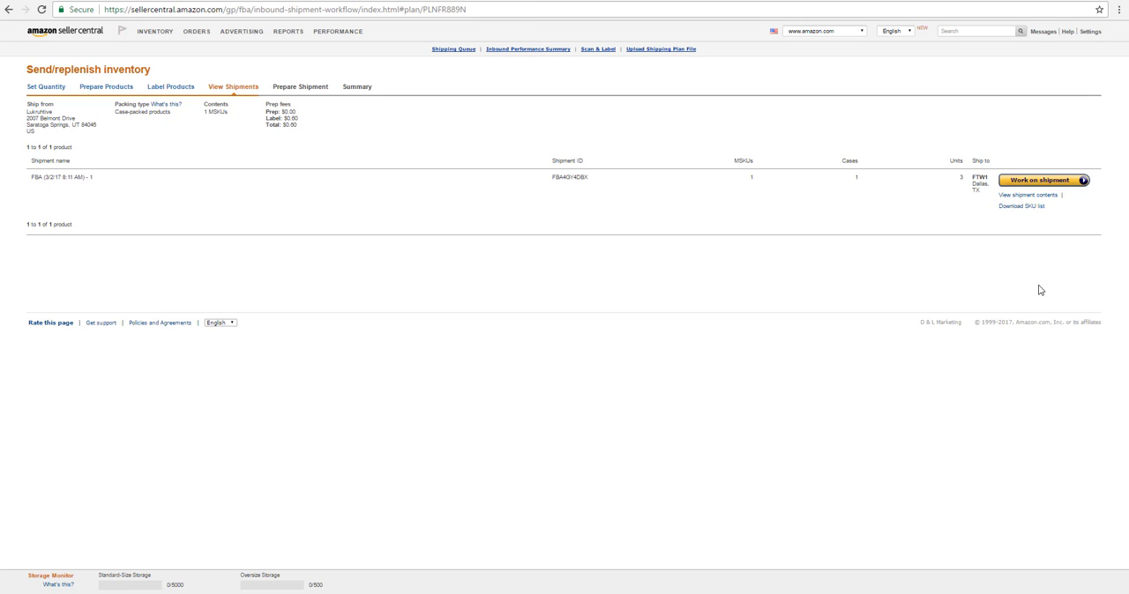
left_click(1064, 185)
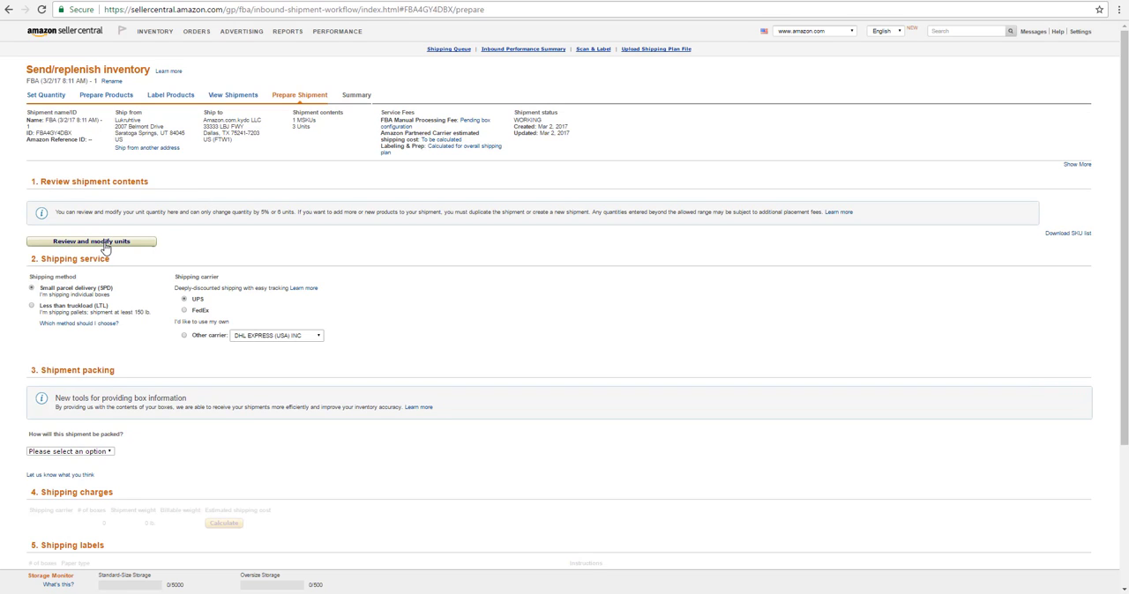
Set the shipment packing to Everything in one box
scroll(108, 247, "down", 3)
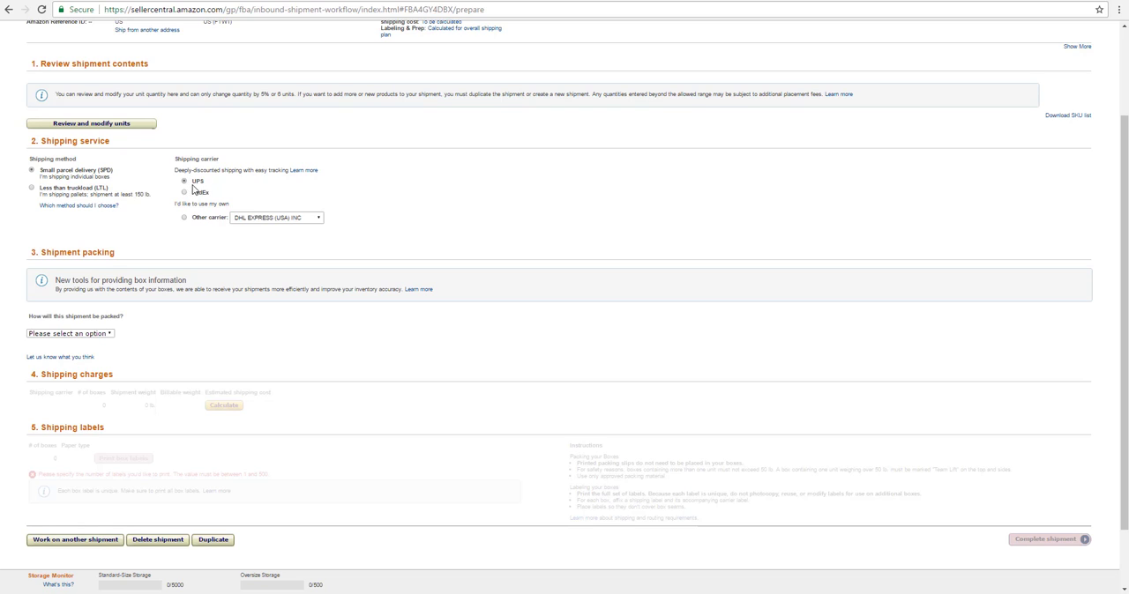
scroll(146, 216, "down", 2)
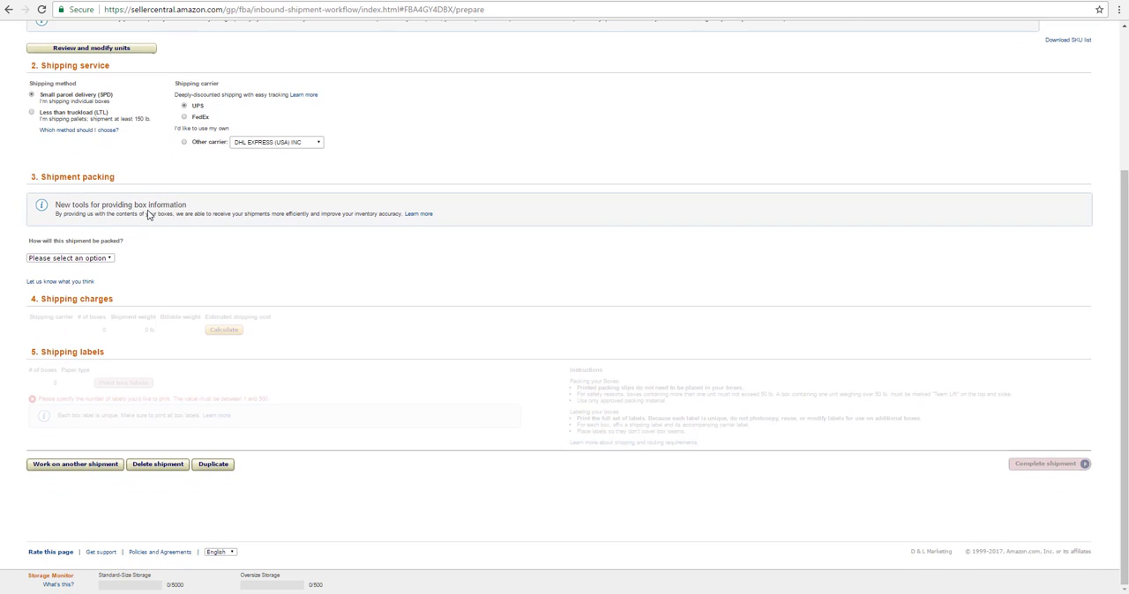
left_click(101, 259)
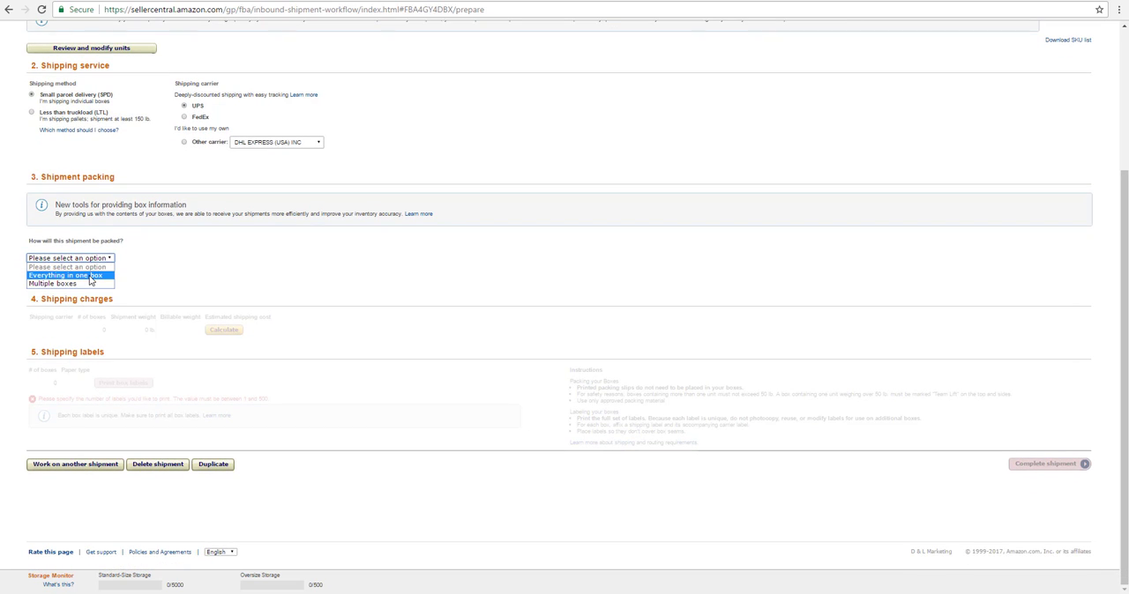
left_click(90, 276)
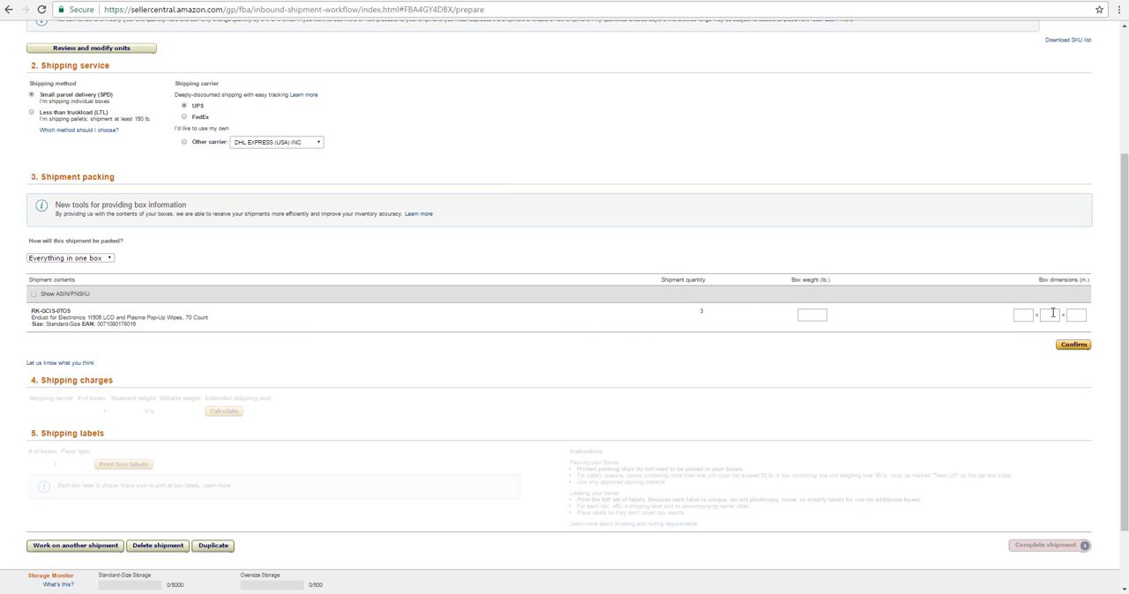
Confirm a box weight of 4 lb and dimensions of 12 x 6 x 8 in, and calculate the shipping charges
scroll(888, 301, "down", 1)
scroll(888, 301, "down", 1)
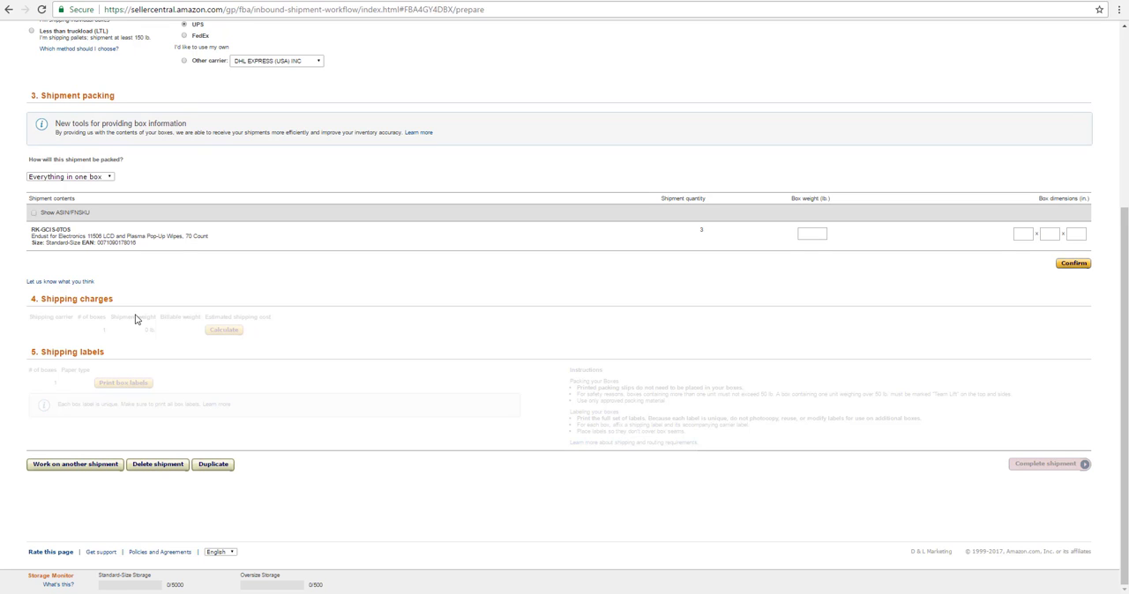
left_click(821, 233)
type("4")
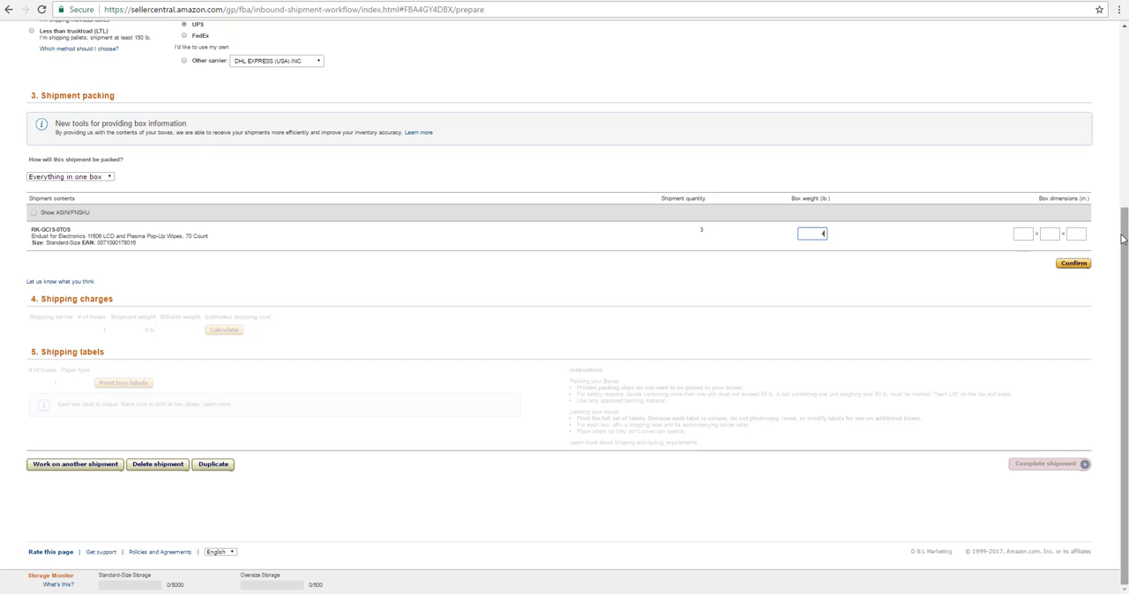
left_click(1023, 234)
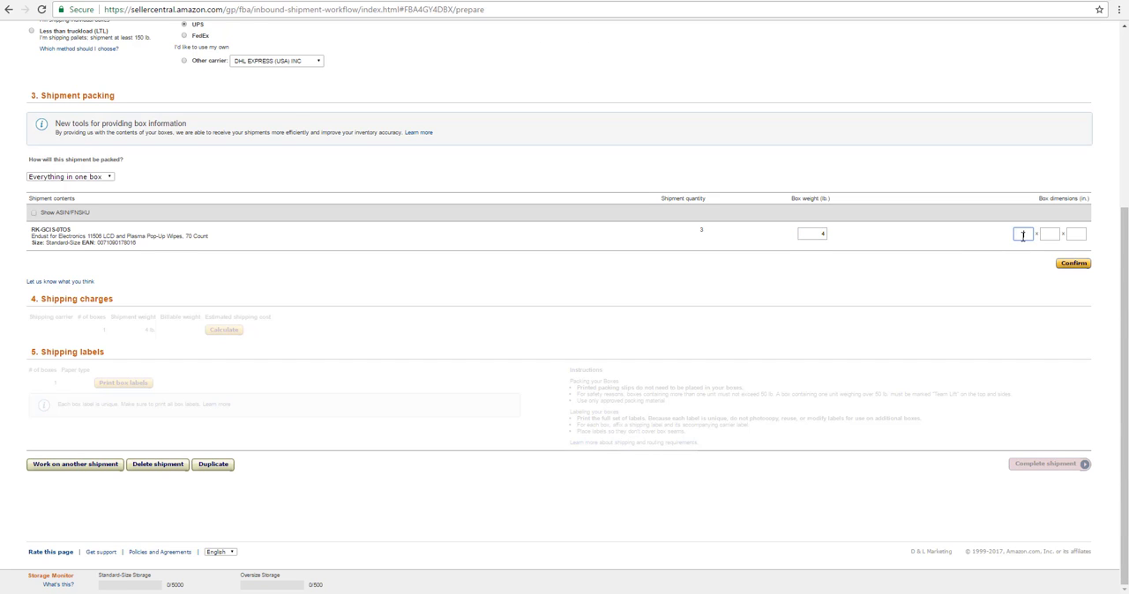
type("12")
left_click(1049, 234)
type("6")
left_click(1075, 234)
type("18")
left_click(1076, 265)
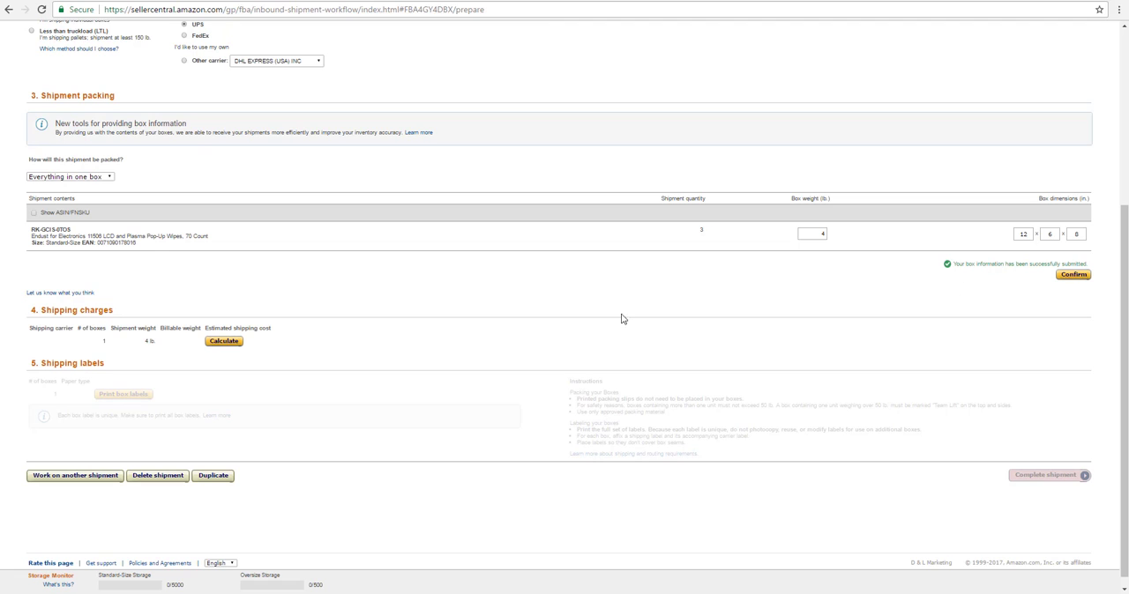
left_click(233, 343)
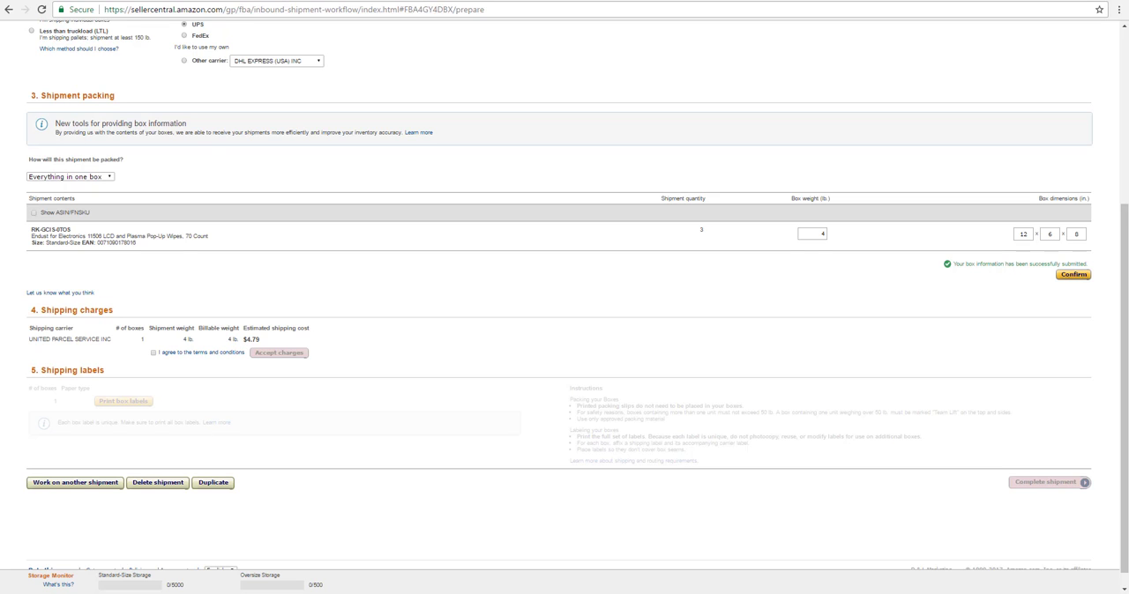
Divide 4.79 by 3 in Calculator to work out the shipping cost per unit, and close it
left_click_drag(1128, 112, 667, 105)
type("4.7")
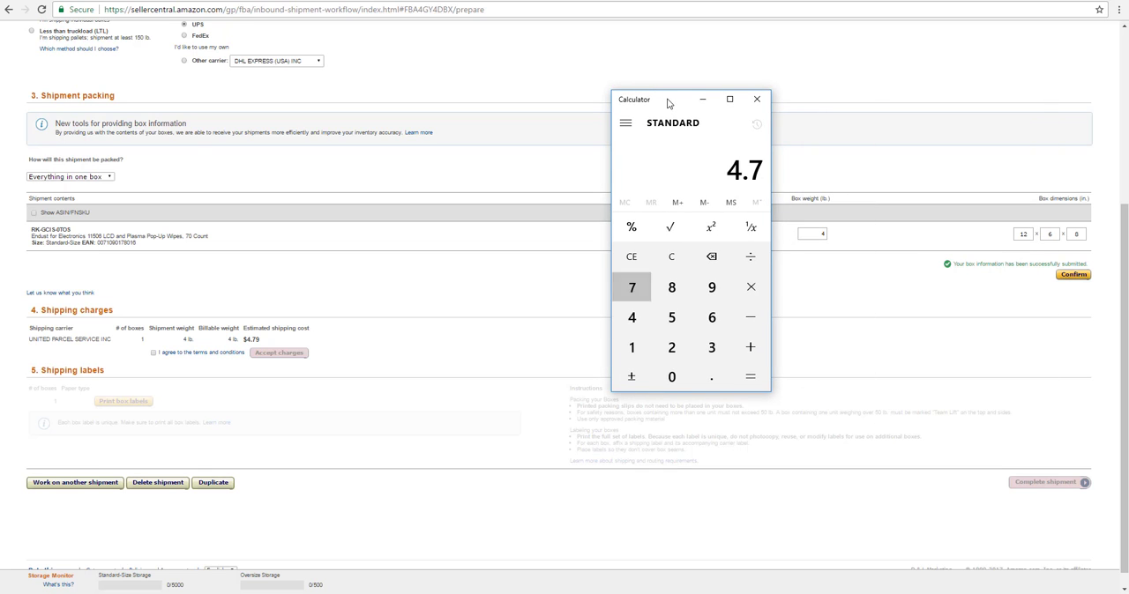
type("9/3")
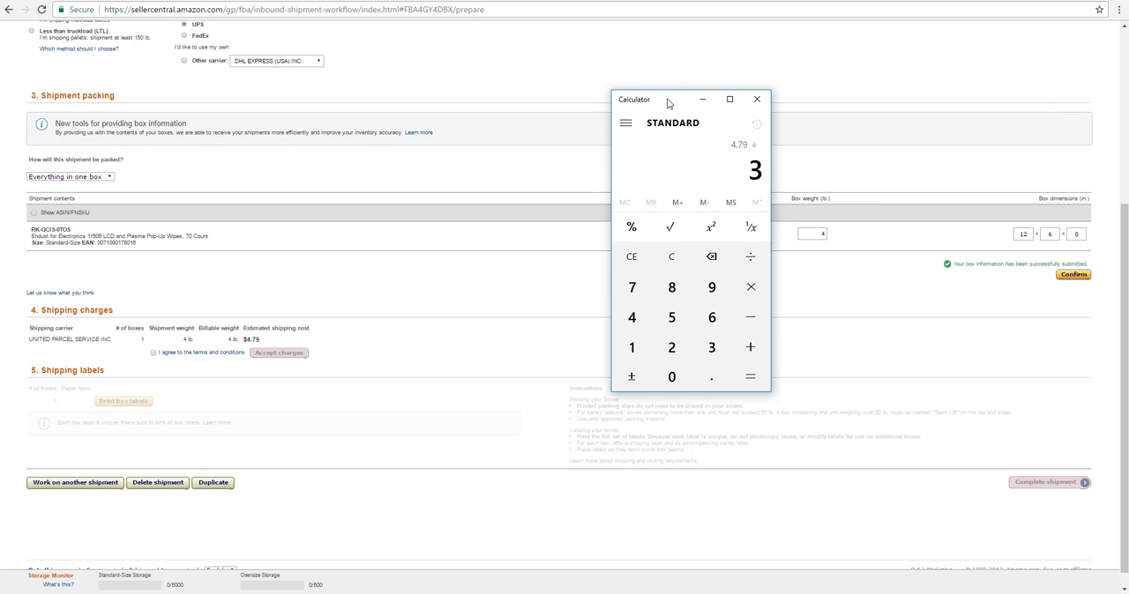
key("Return")
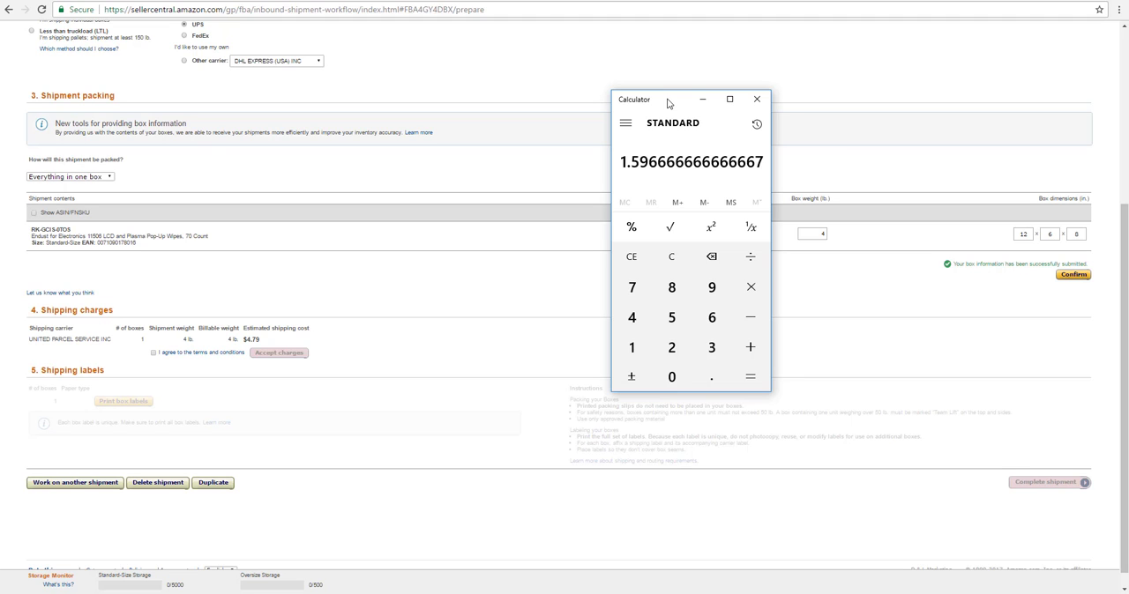
left_click(756, 101)
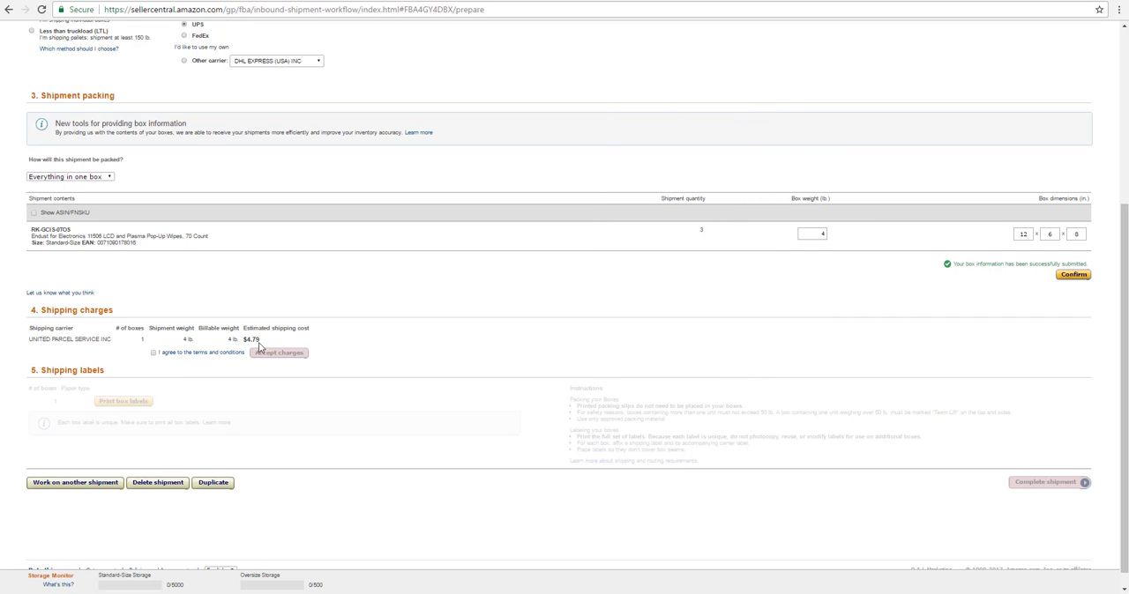
Agree to the terms and conditions for the UPS shipping charges
left_click(154, 352)
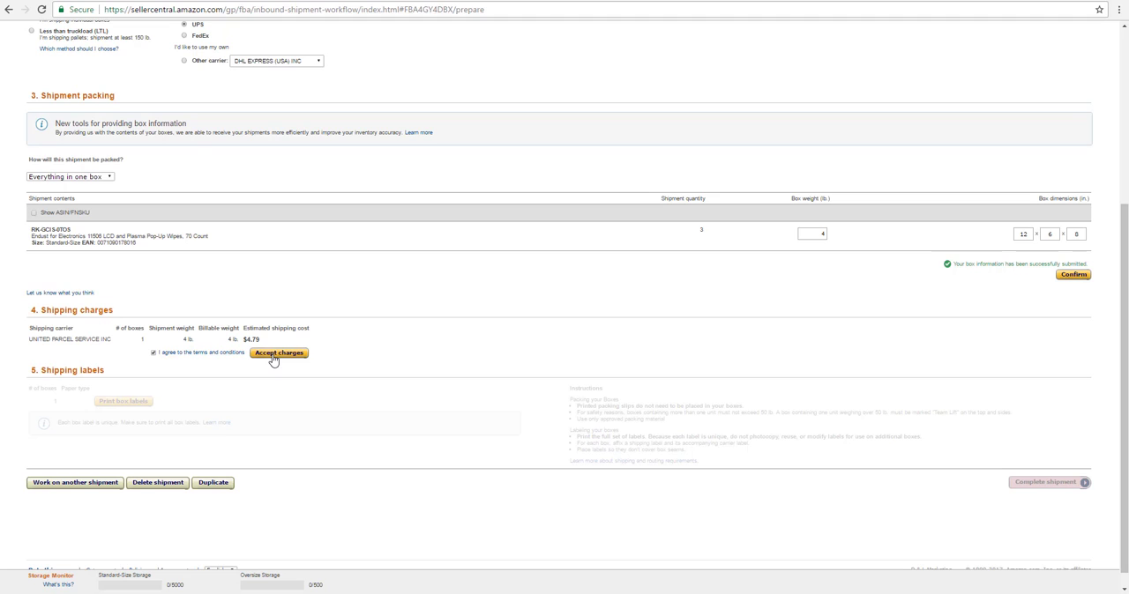